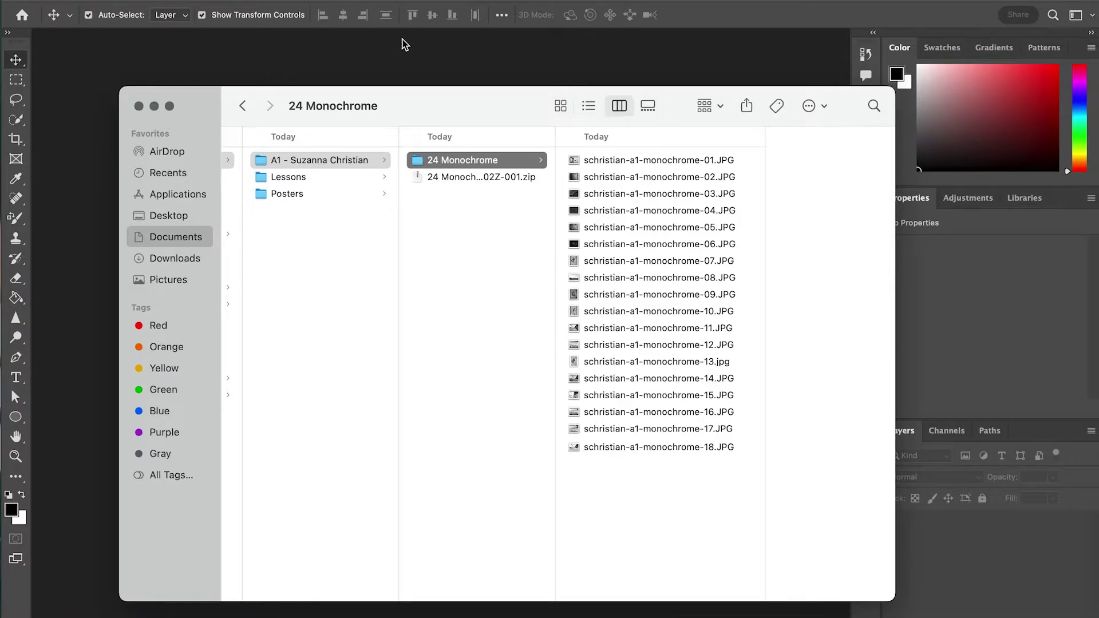
# Open the Contact Sheet II dialog from File > Automate
pyautogui.click(430, 57)
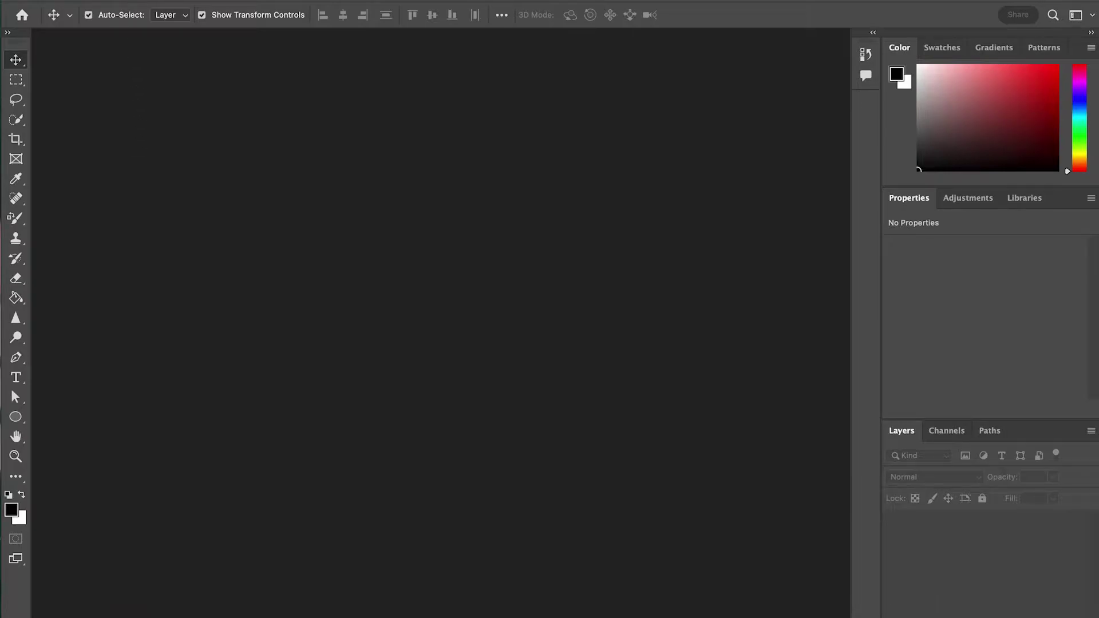
pyautogui.click(112, 0)
pyautogui.moveTo(195, 308)
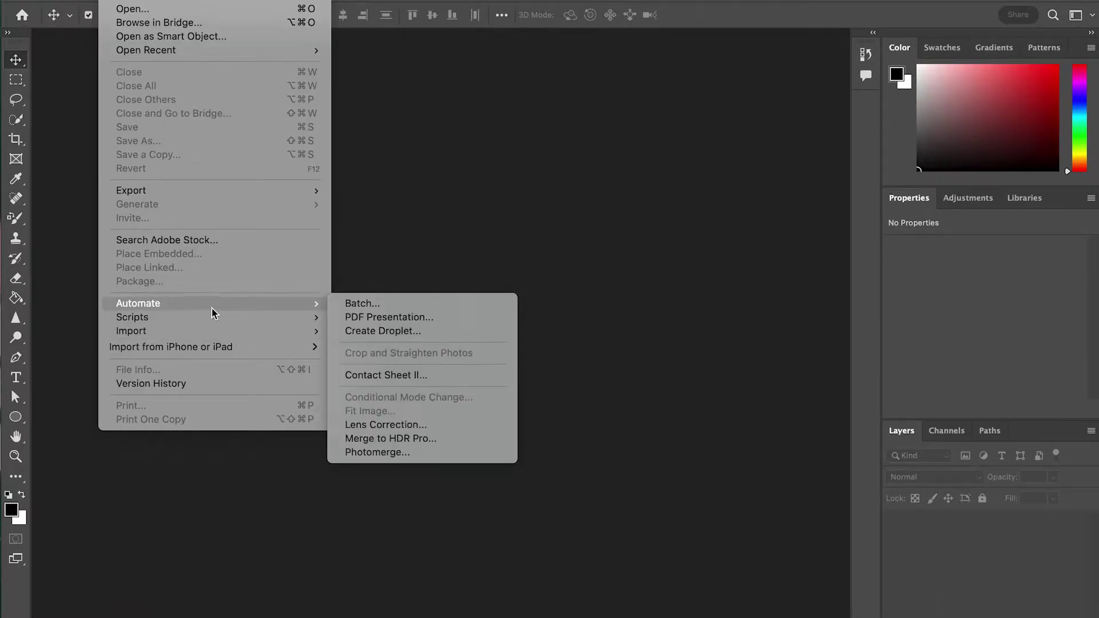
pyautogui.click(393, 376)
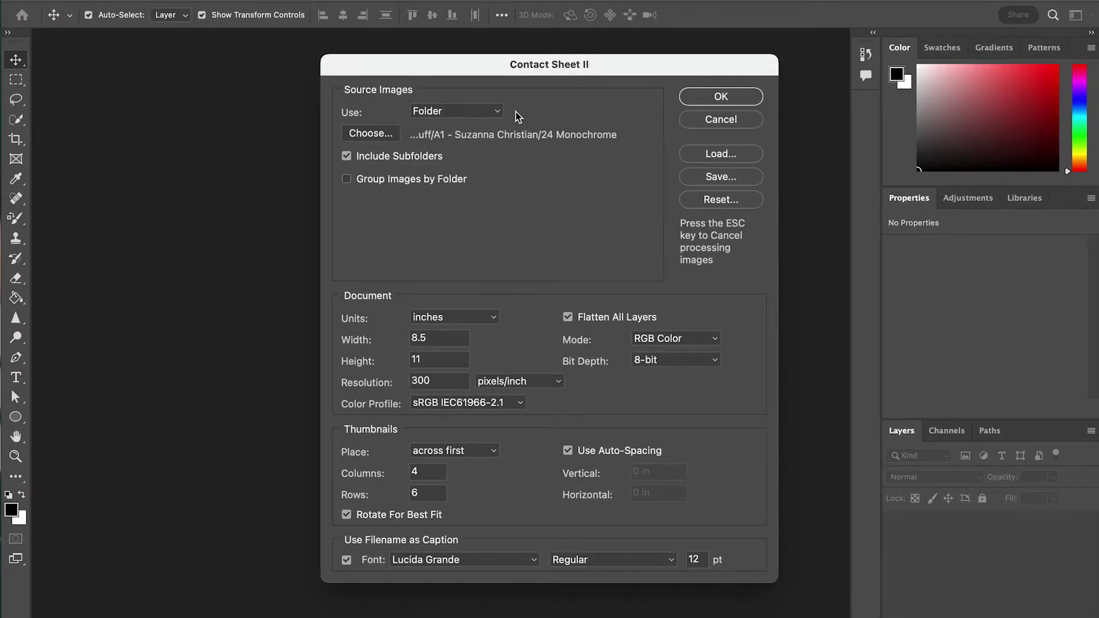
# Set the image source to Folder and choose the 24 Monochrome folder
pyautogui.click(497, 114)
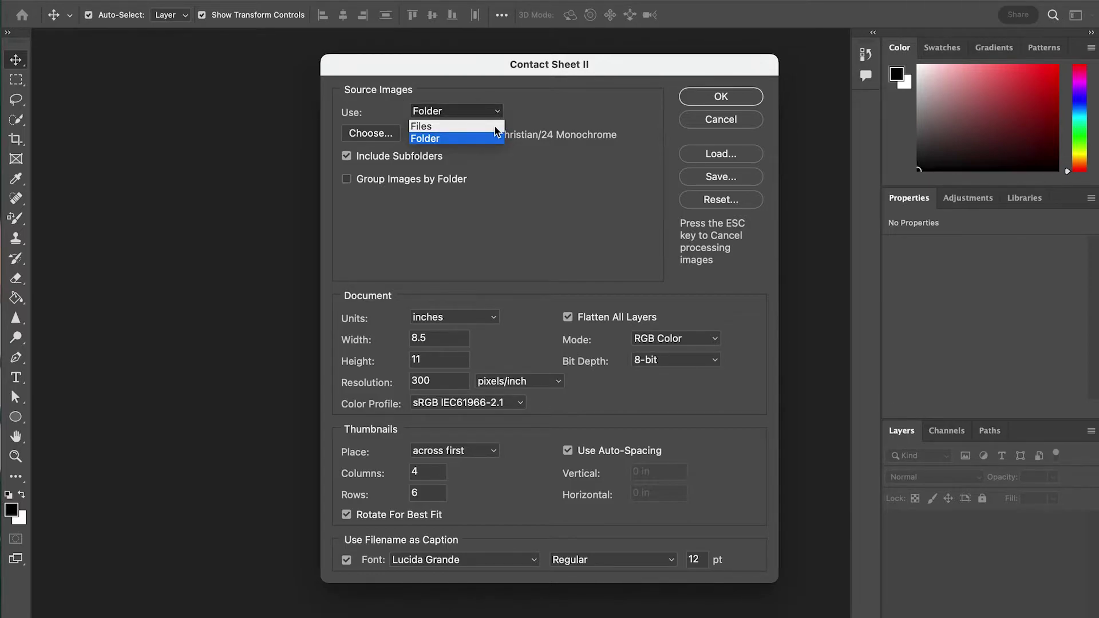
pyautogui.click(460, 140)
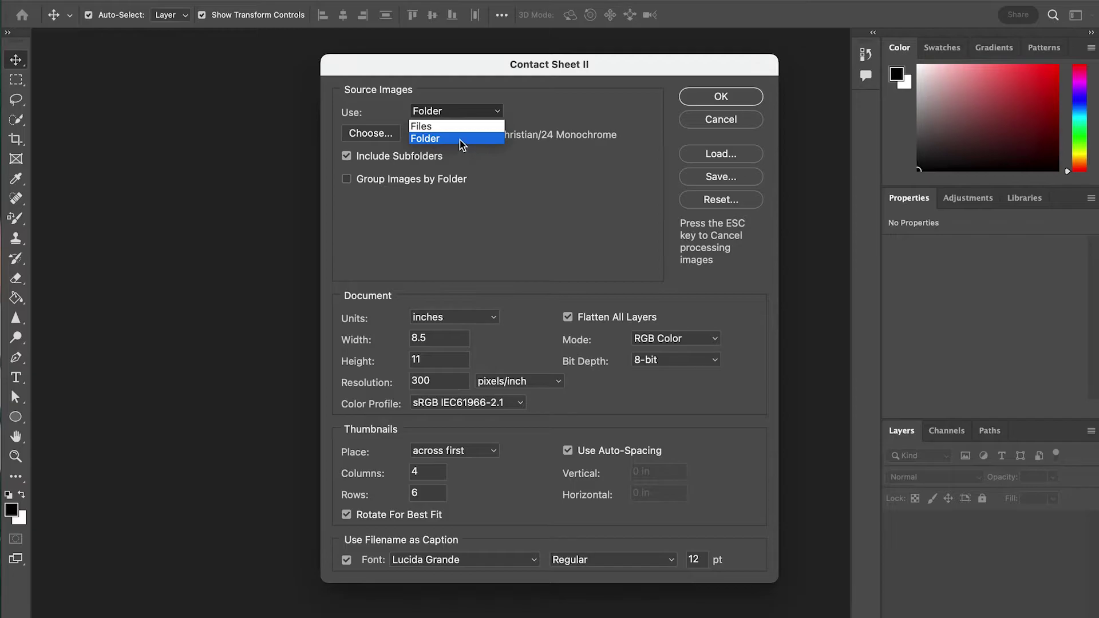
pyautogui.click(379, 137)
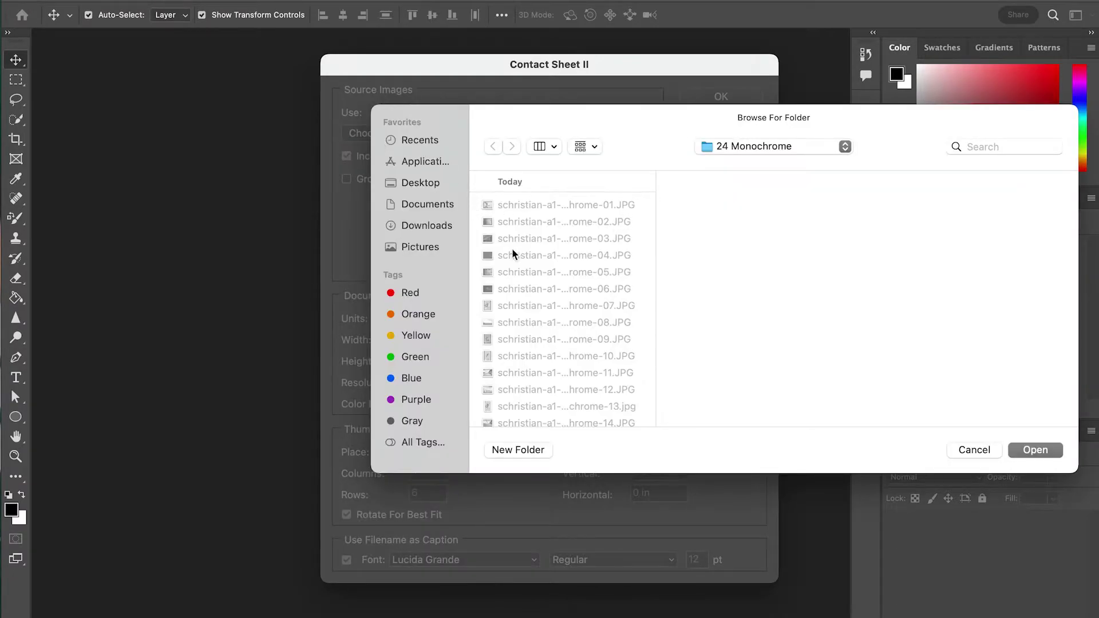
pyautogui.click(748, 147)
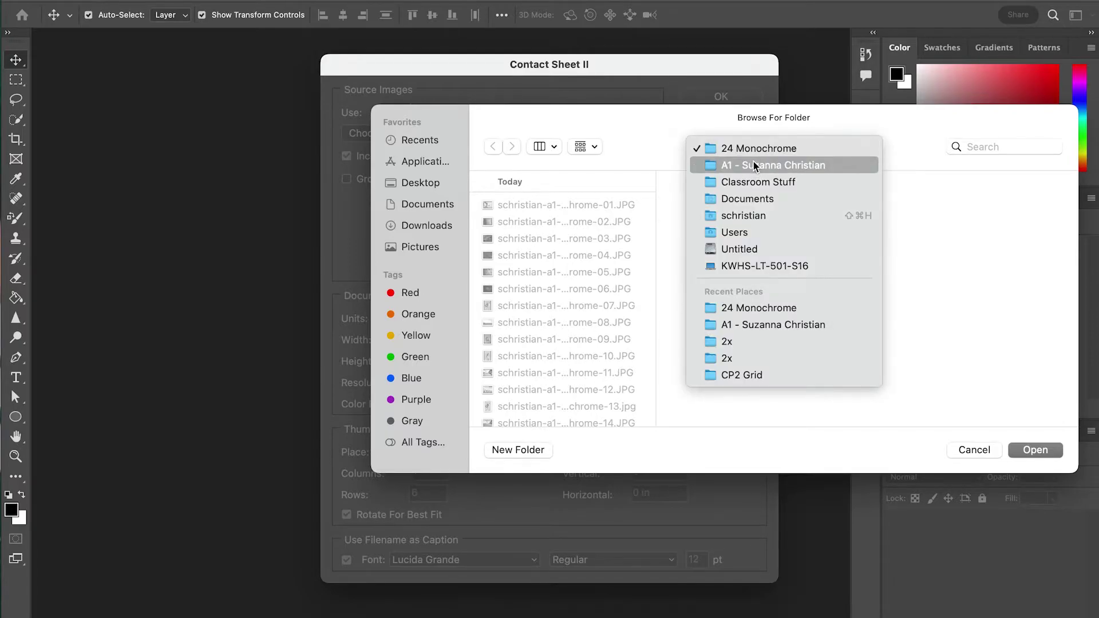
pyautogui.click(732, 165)
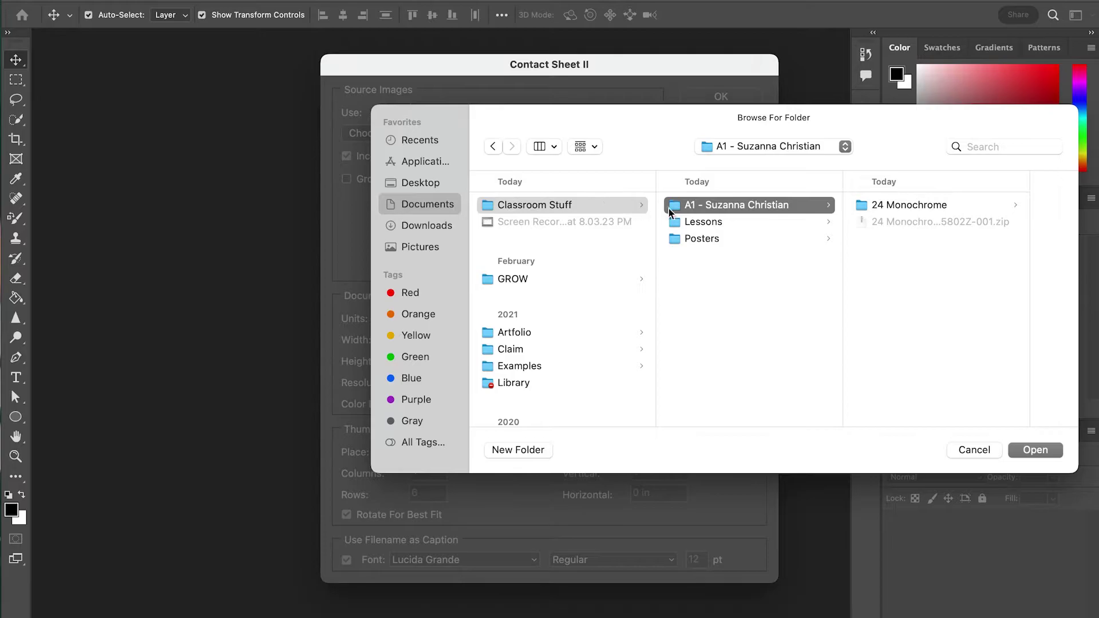
pyautogui.click(872, 205)
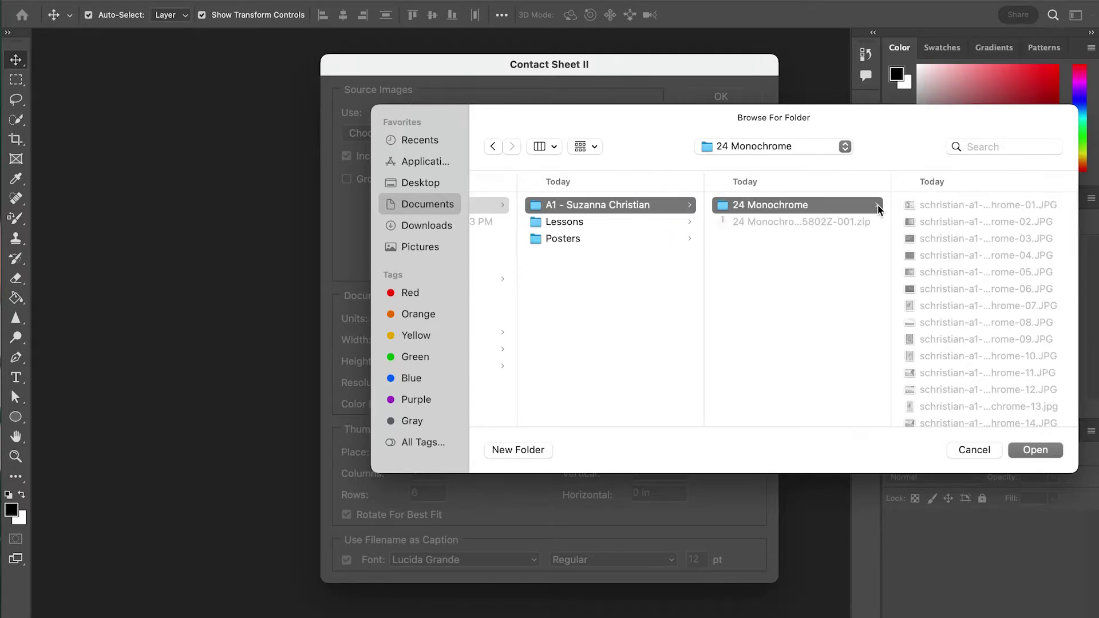
pyautogui.click(1055, 454)
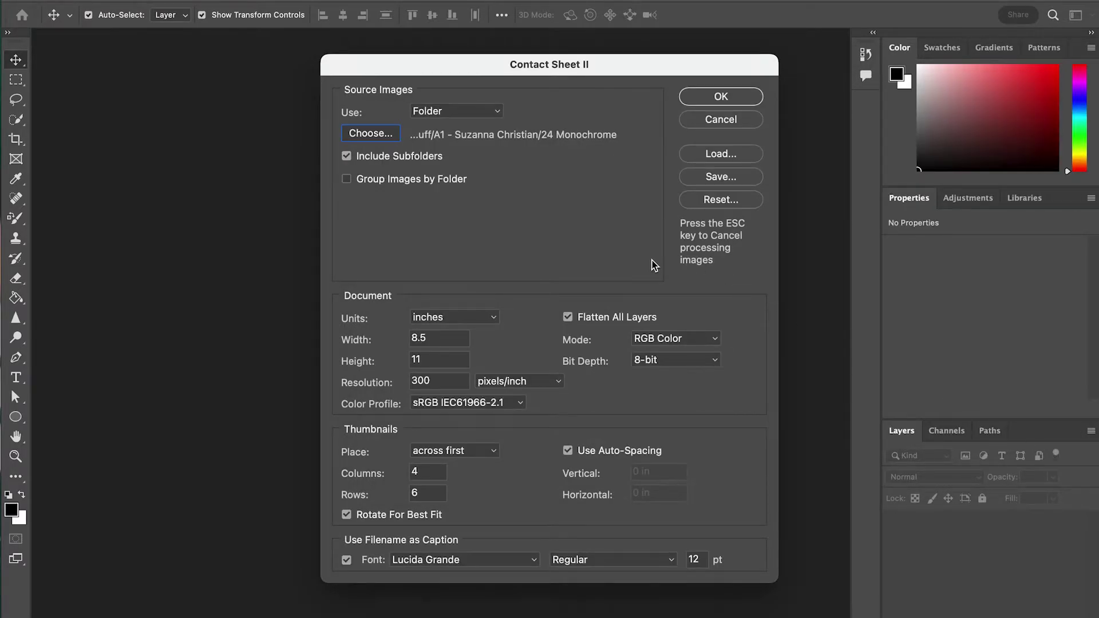
# Change the sheet size from 8.5×11 to 8×10 inches
pyautogui.click(448, 339)
pyautogui.press('BackSpace')
pyautogui.press('BackSpace')
pyautogui.click(452, 361)
pyautogui.press('BackSpace')
pyautogui.write('0')
# Generate ContactSheet-001 with the 18 captioned monochrome thumbnails, four per row
pyautogui.click(749, 96)
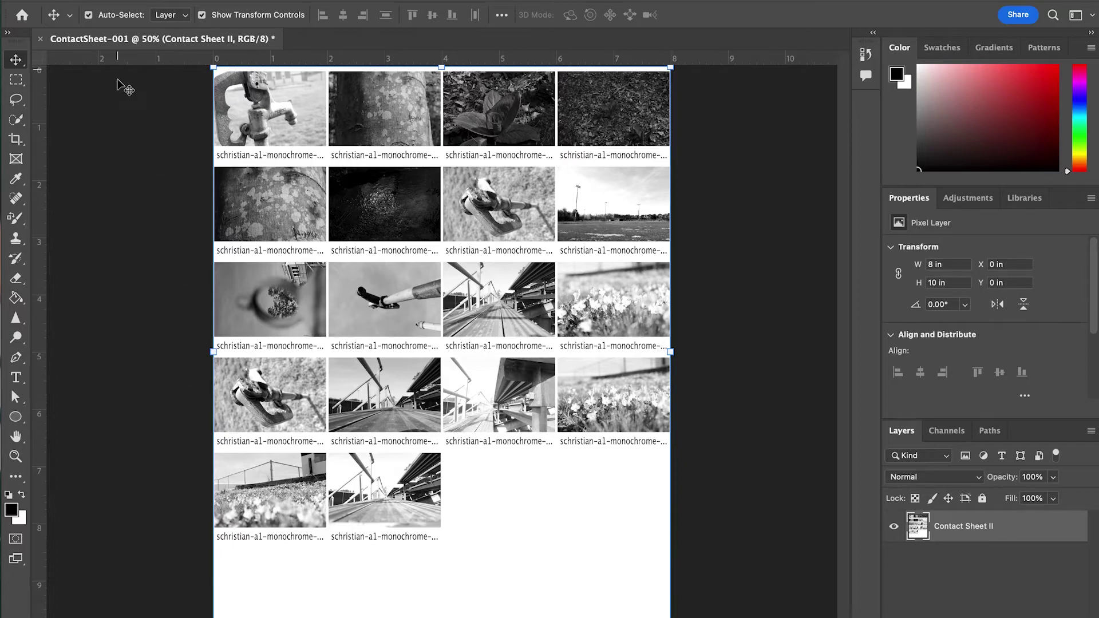
pyautogui.click(109, 1)
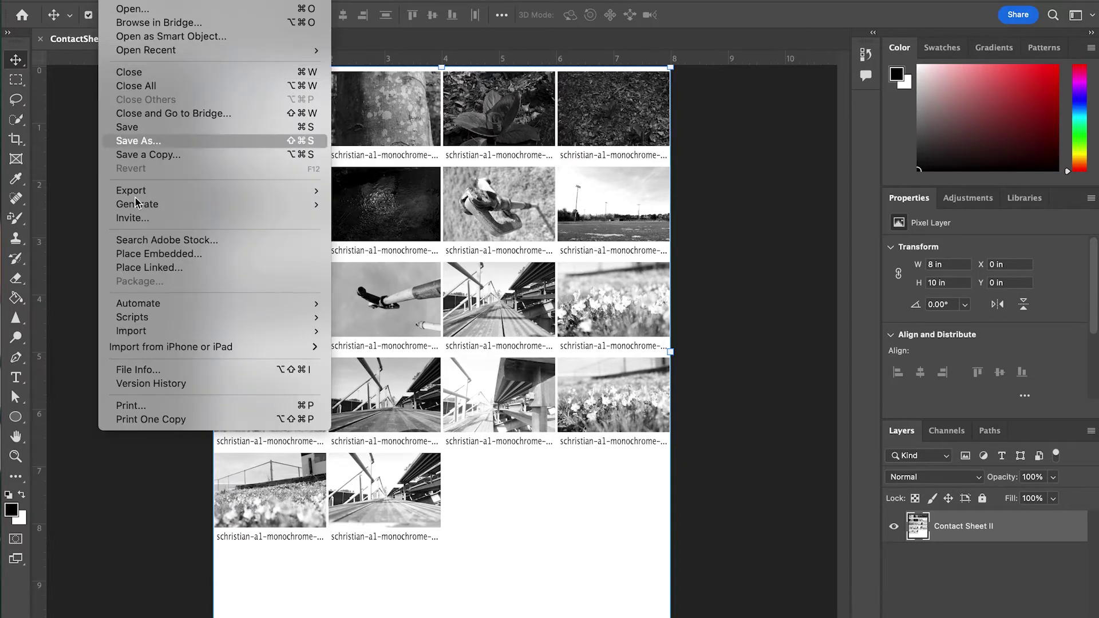
pyautogui.moveTo(140, 348)
pyautogui.click(144, 405)
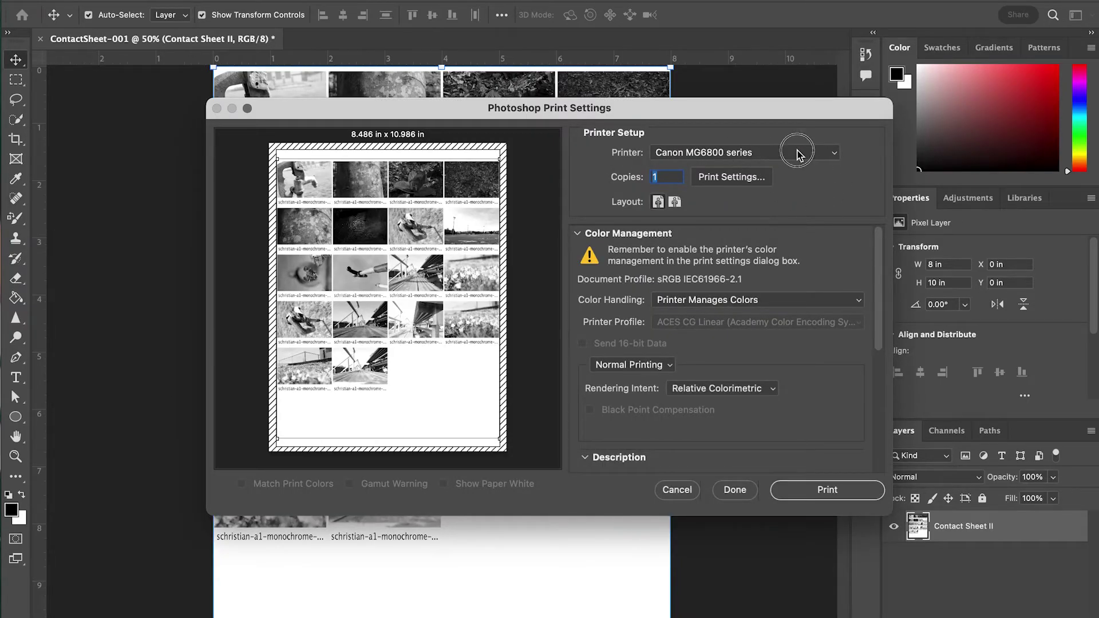
pyautogui.click(792, 151)
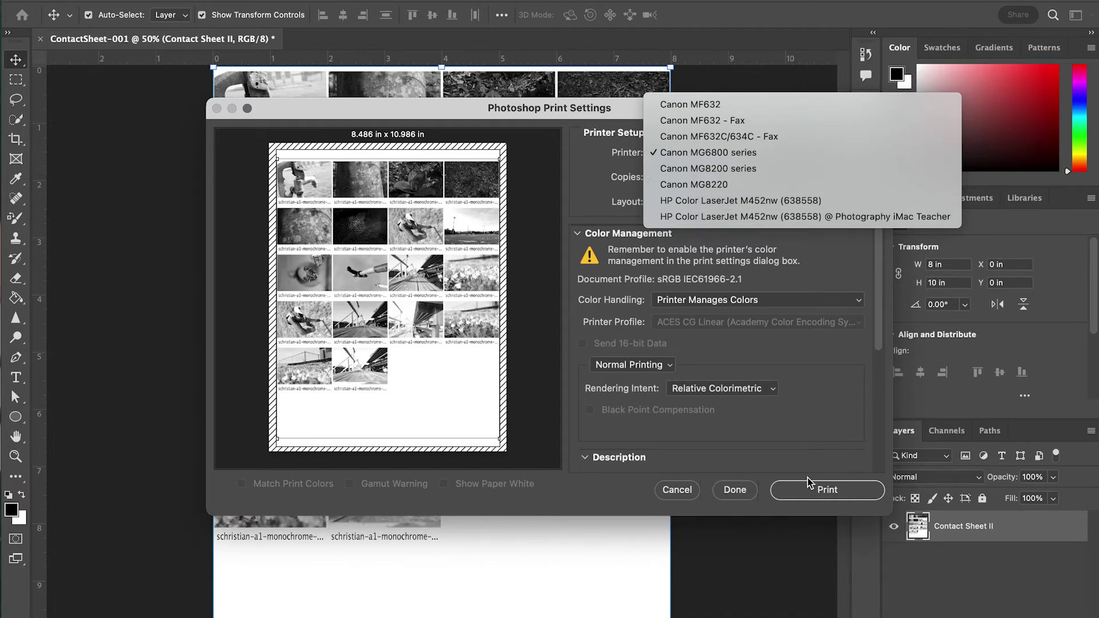
pyautogui.click(685, 494)
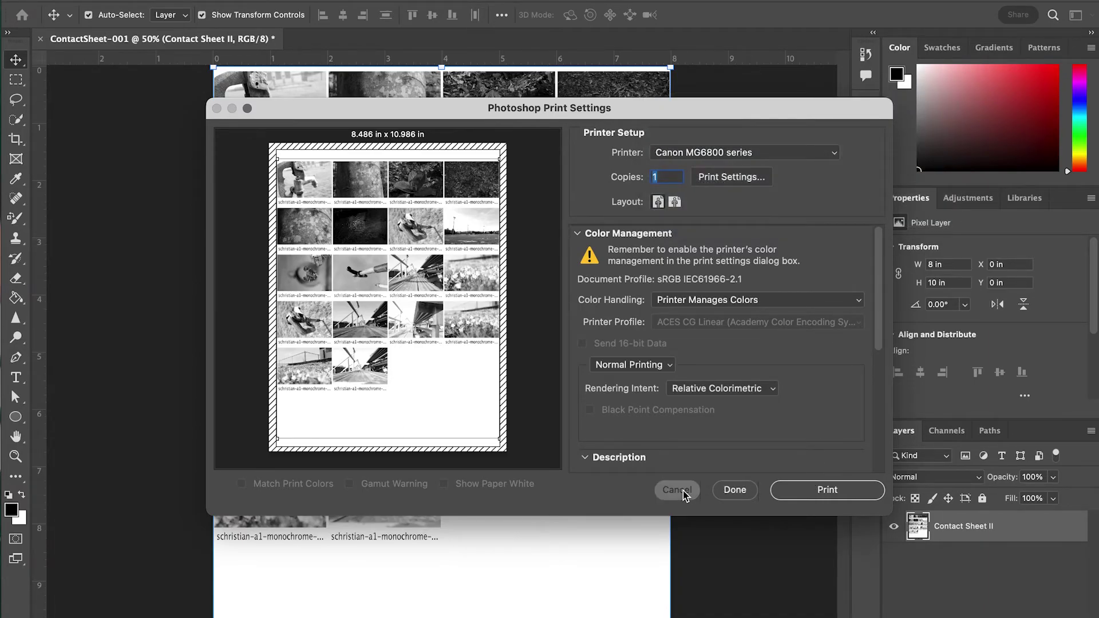
pyautogui.click(682, 490)
# Start saving the sheet to this computer, turning off the cloud-save prompt
pyautogui.click(139, 3)
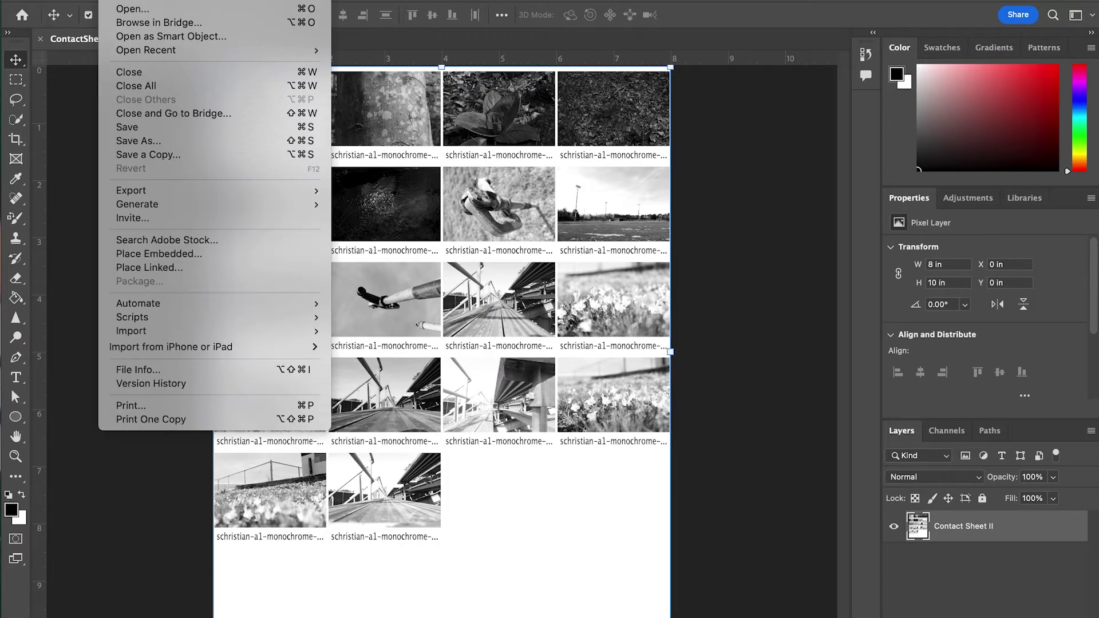
pyautogui.click(126, 128)
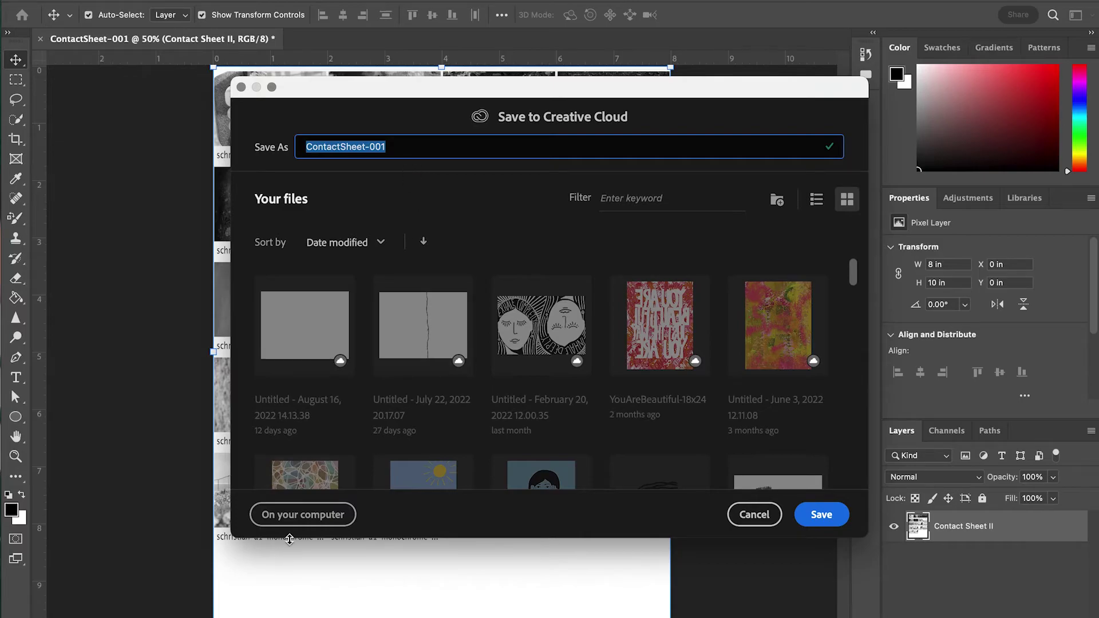
pyautogui.click(311, 518)
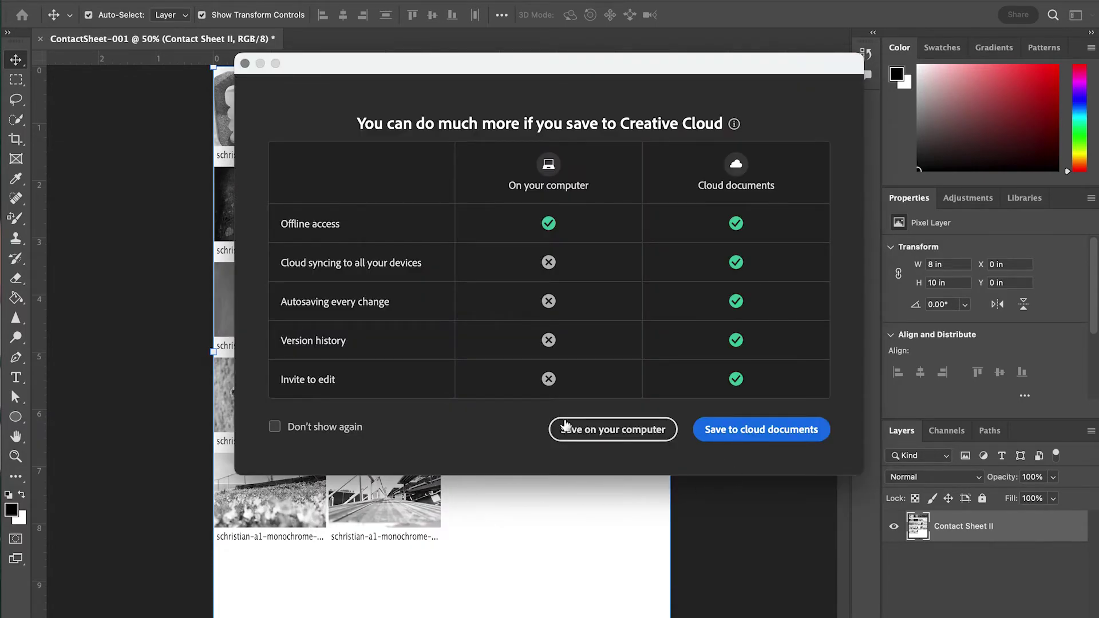
pyautogui.click(318, 427)
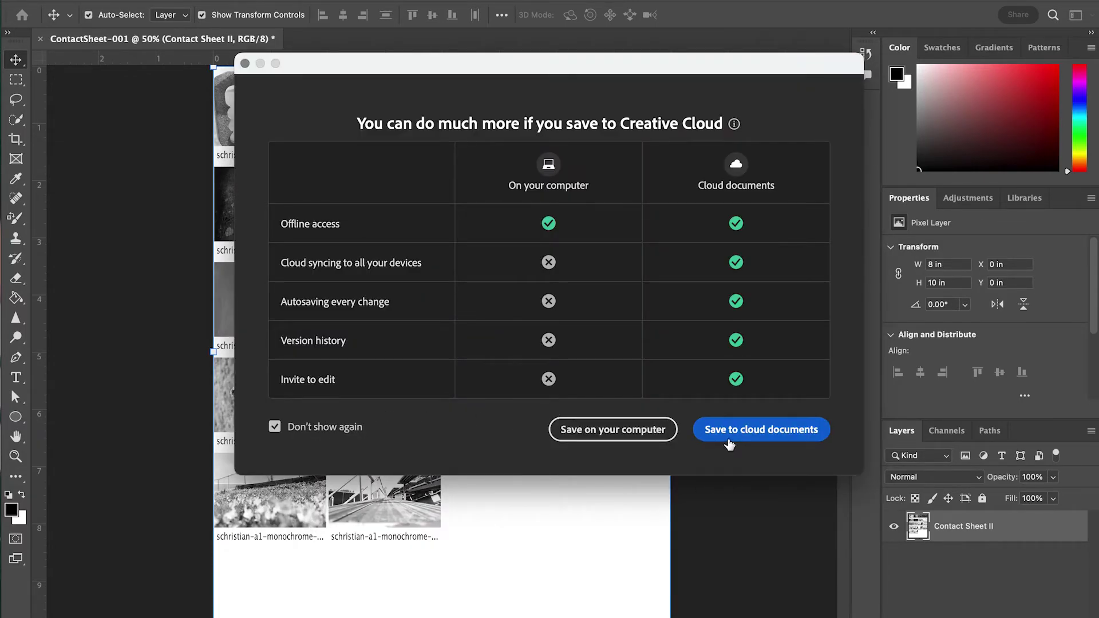
pyautogui.click(653, 433)
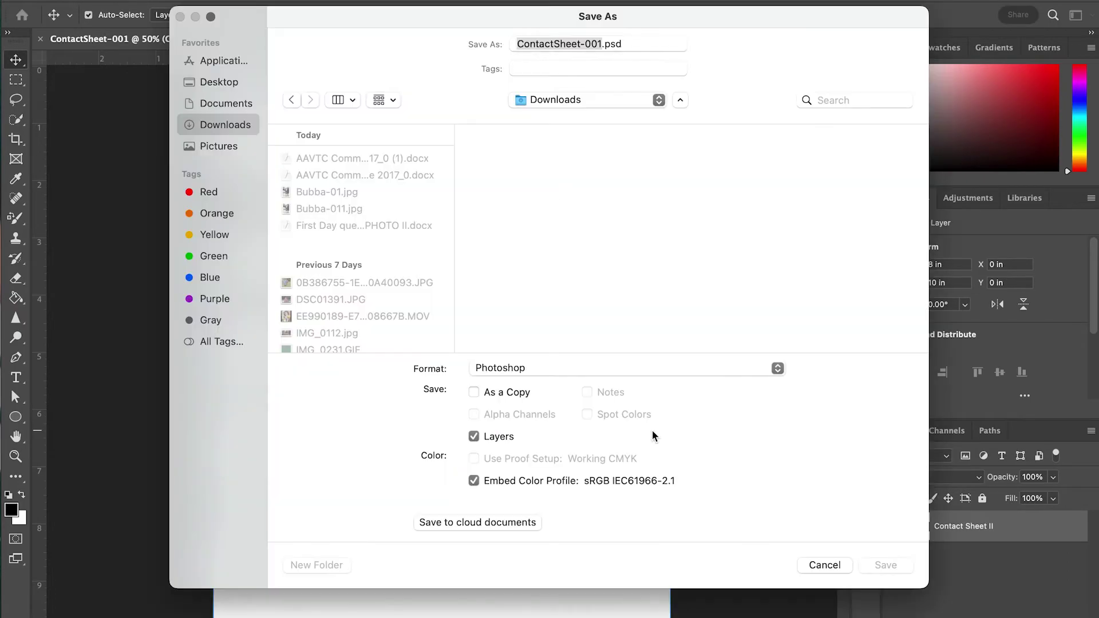
# Choose Documents > Classroom Stuff > A1 > 24 Monochrome as the save location
pyautogui.click(585, 99)
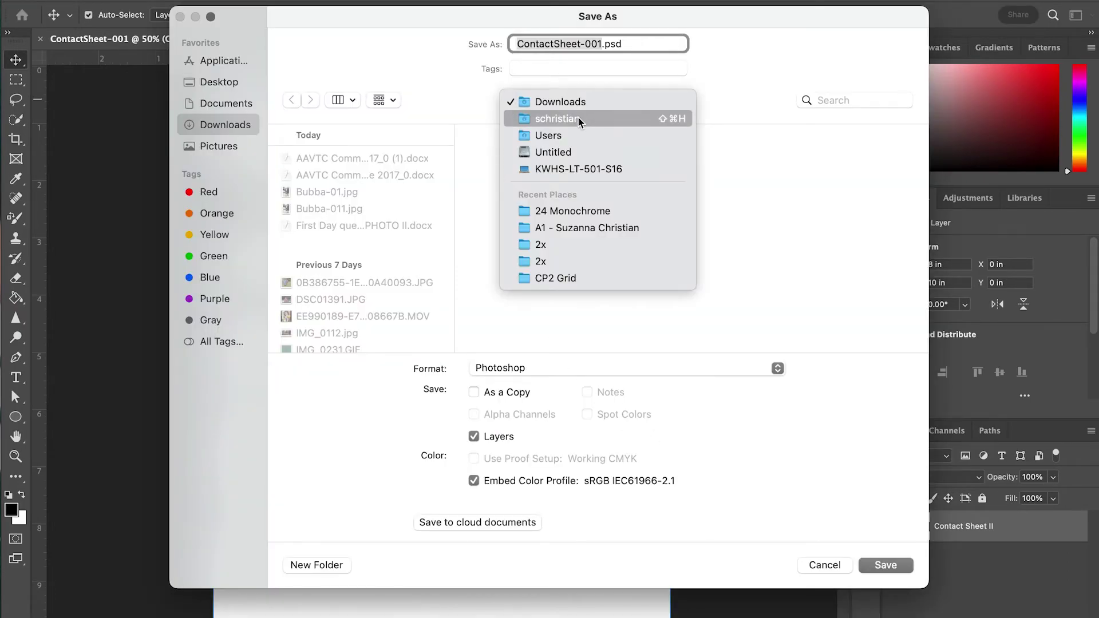
pyautogui.click(578, 116)
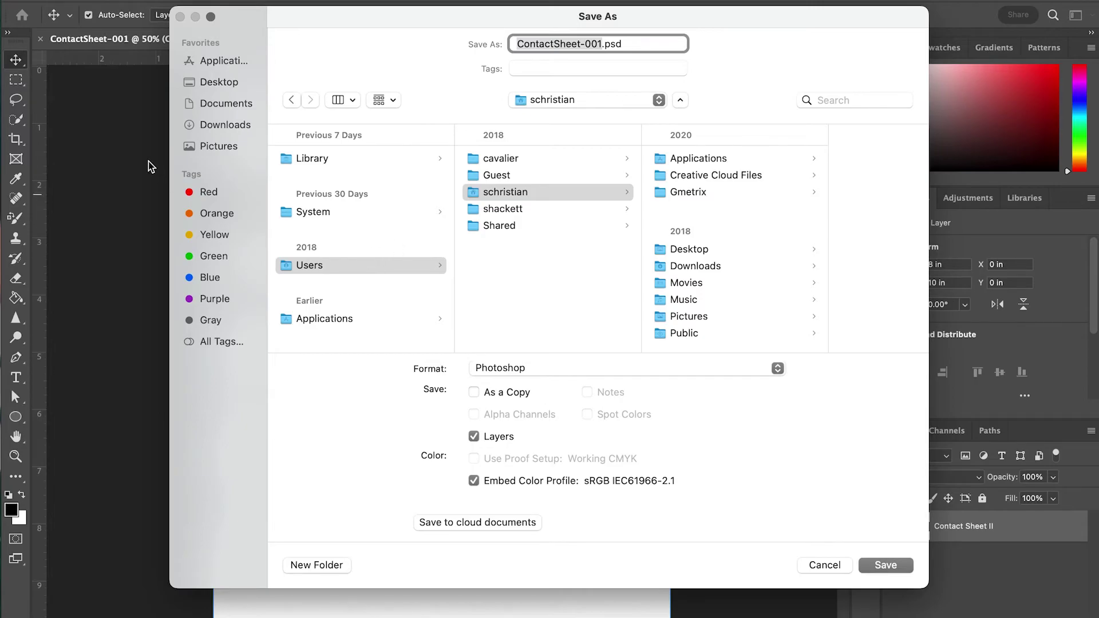
pyautogui.click(227, 104)
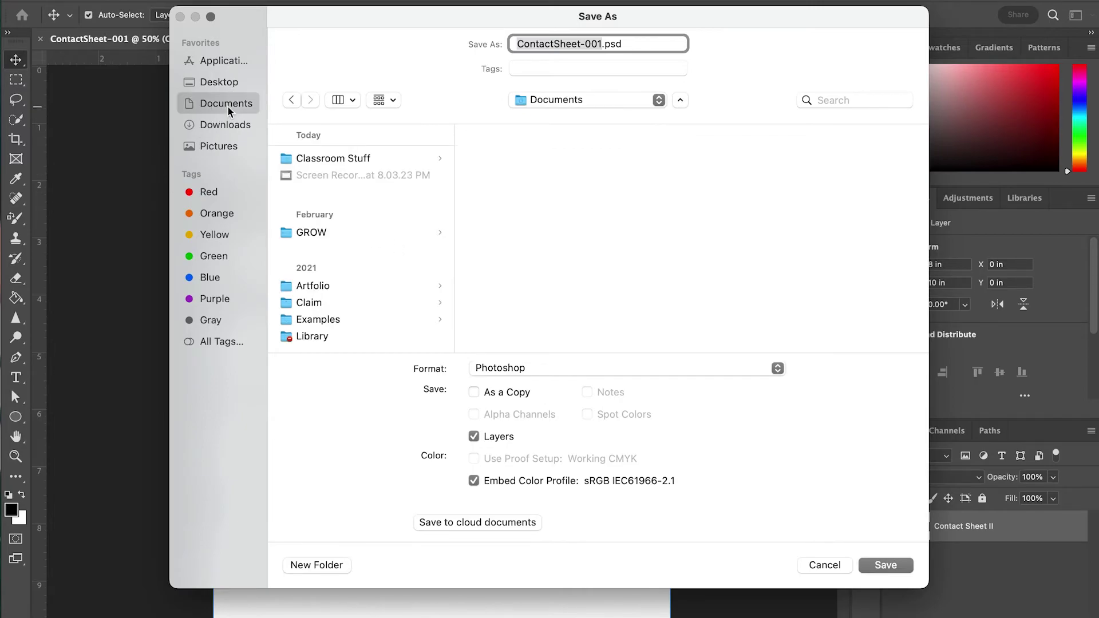
pyautogui.click(354, 159)
pyautogui.click(532, 160)
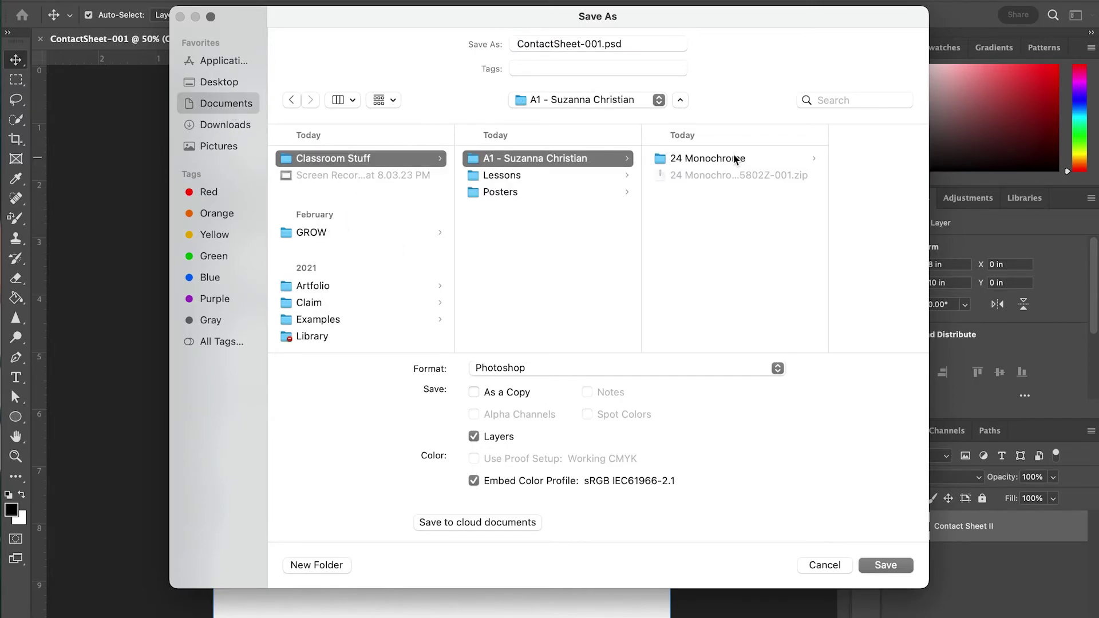
pyautogui.click(716, 157)
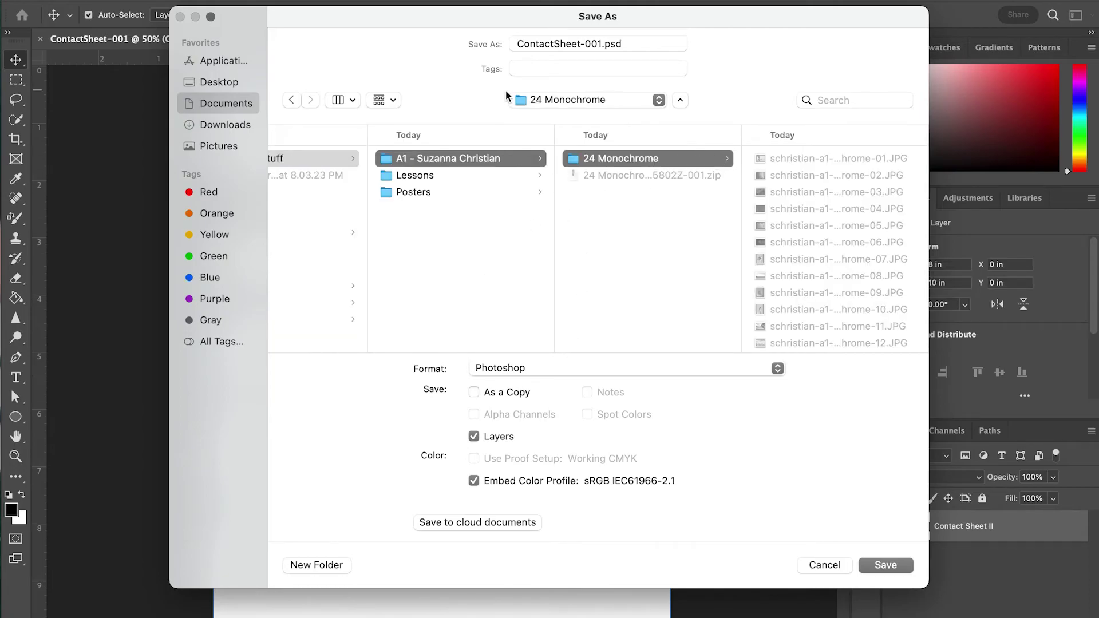
# Save it as a Maximum-quality (12) JPEG named with the student's prefix plus '-a1-monochrome-CS'
pyautogui.moveTo(600, 43); pyautogui.dragTo(510, 42)
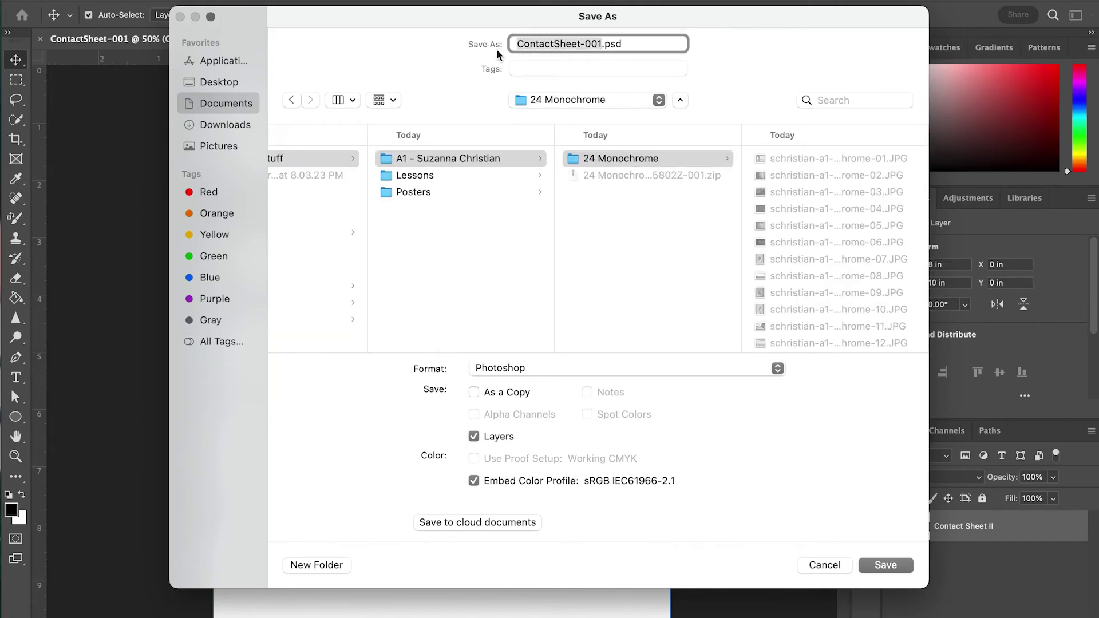
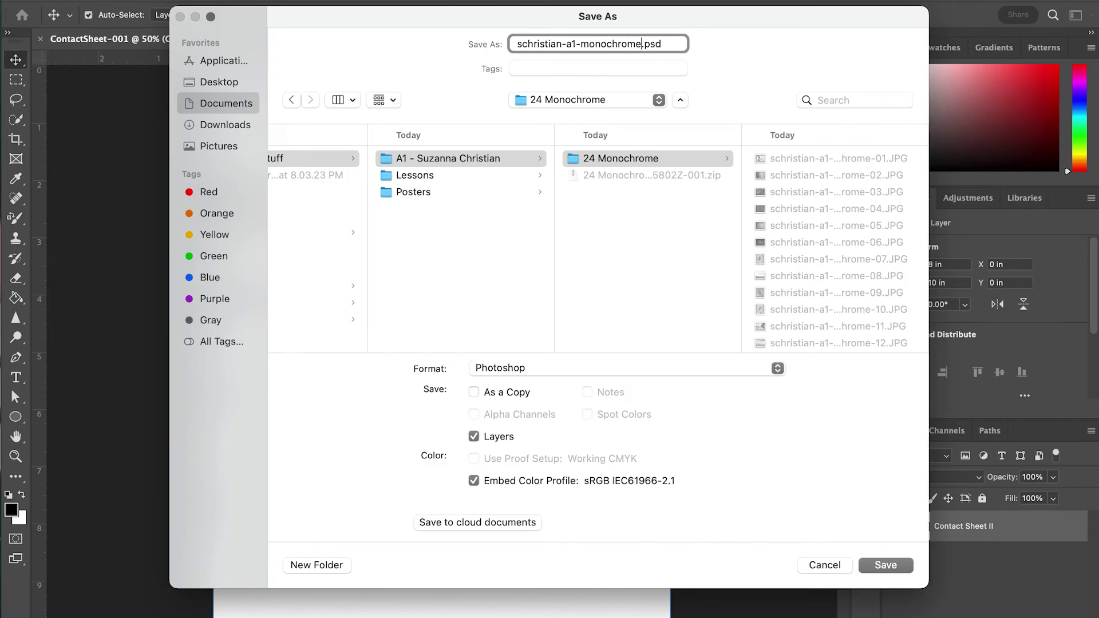
pyautogui.click(690, 375)
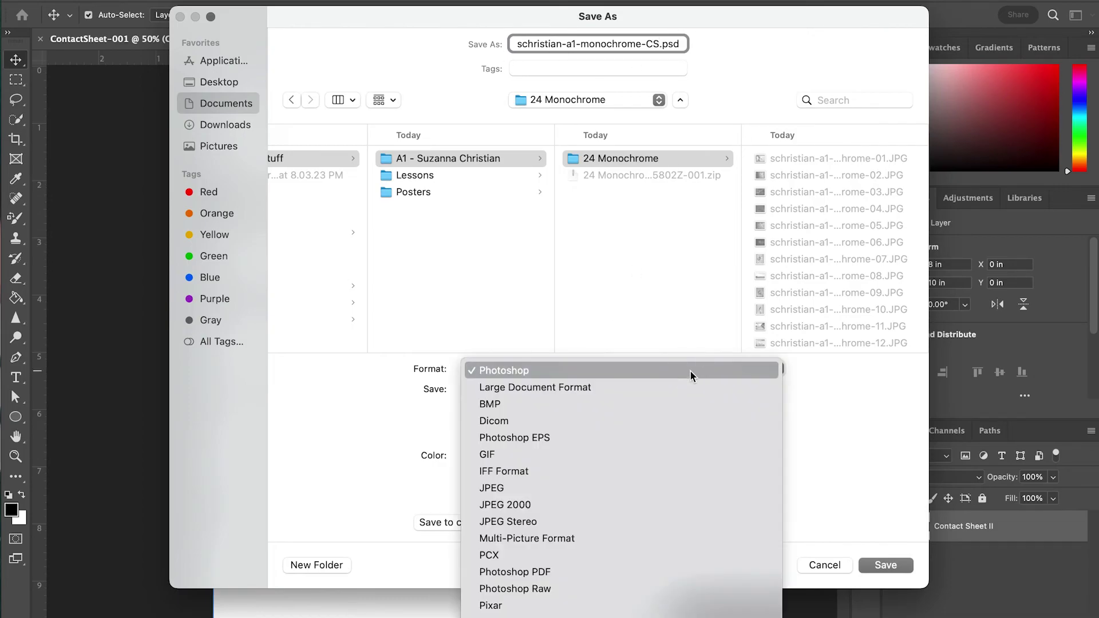
pyautogui.click(668, 484)
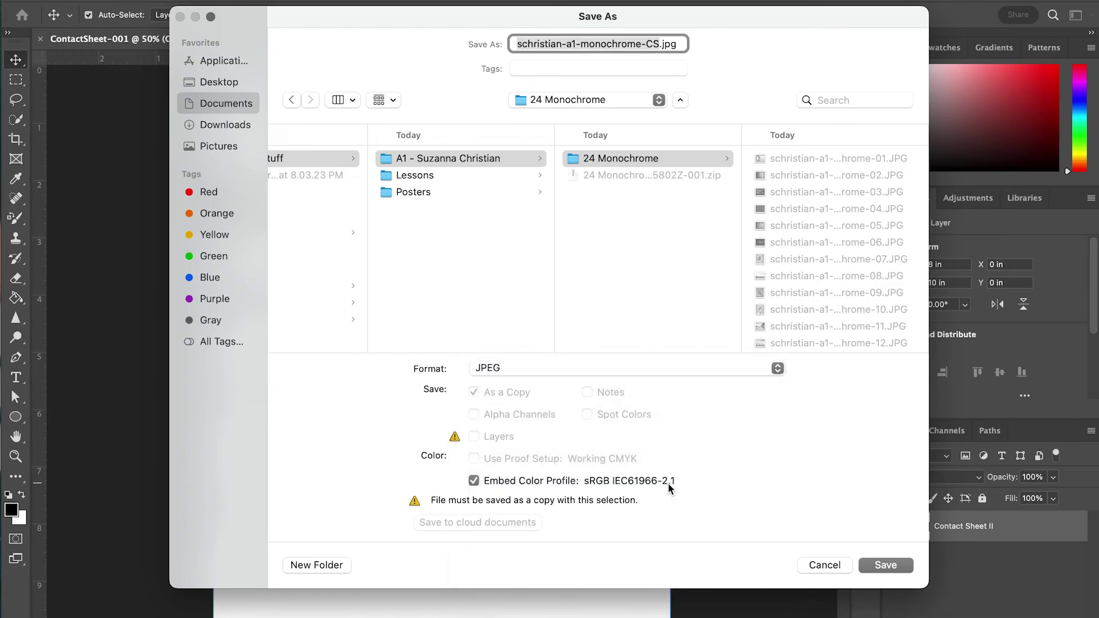
pyautogui.click(898, 566)
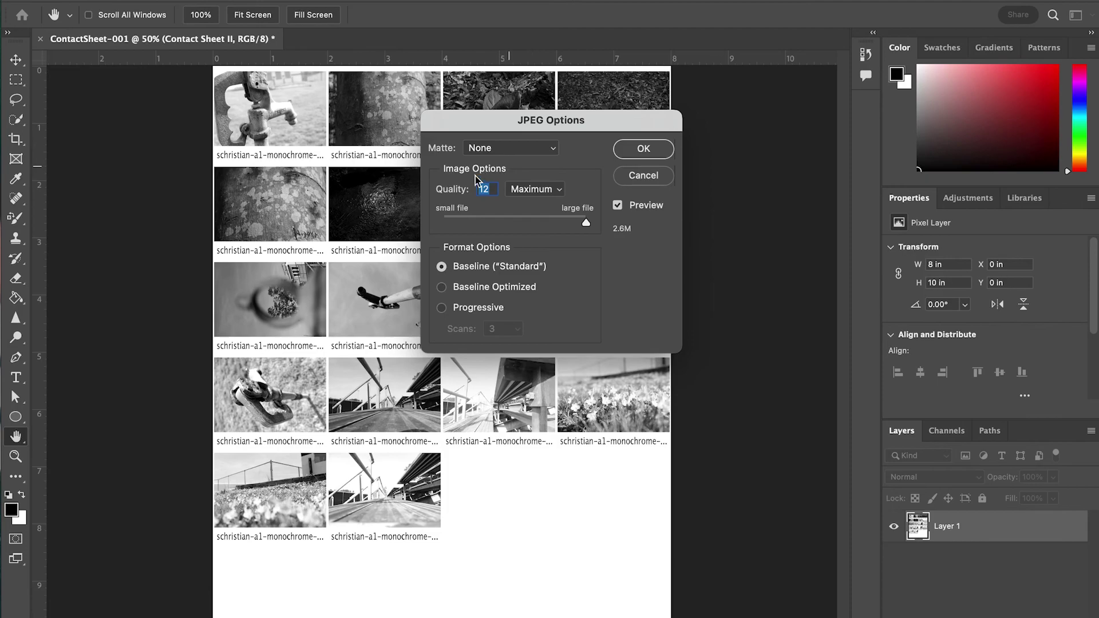
pyautogui.click(662, 151)
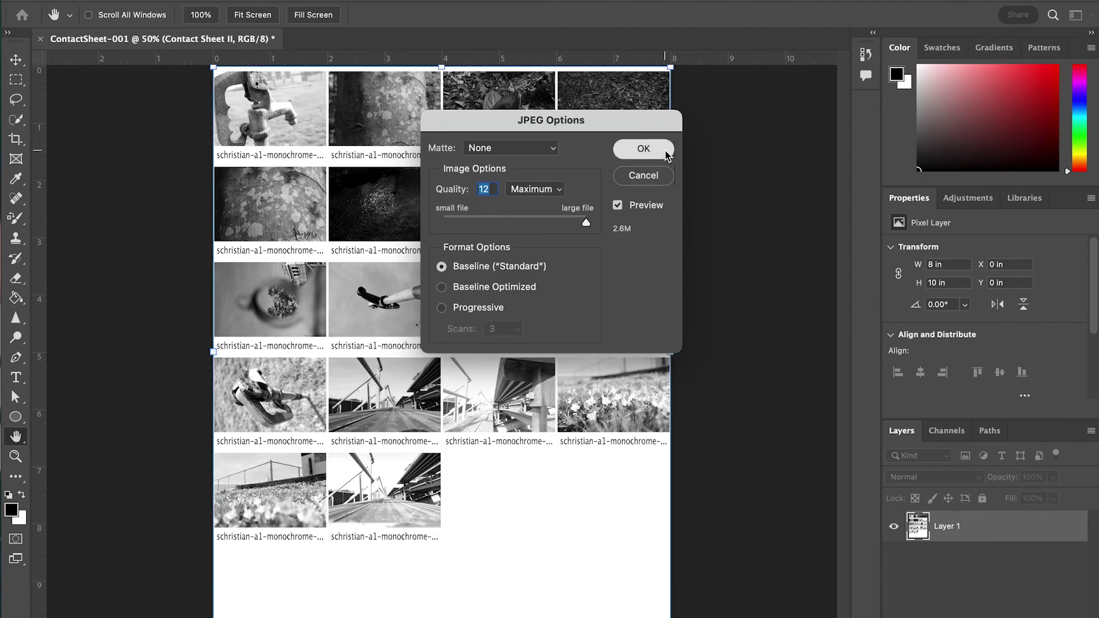
# In Finder, preview the new -CS.jpg contact sheet: 2400×3000 pixels, 2.8 MB
pyautogui.click(466, 608)
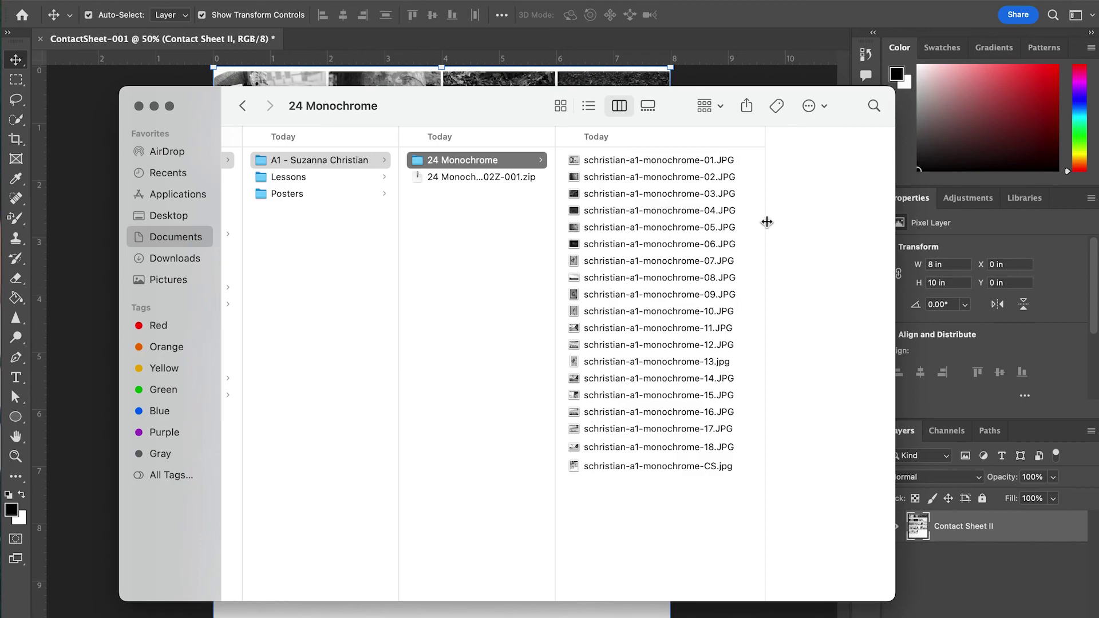
pyautogui.click(685, 466)
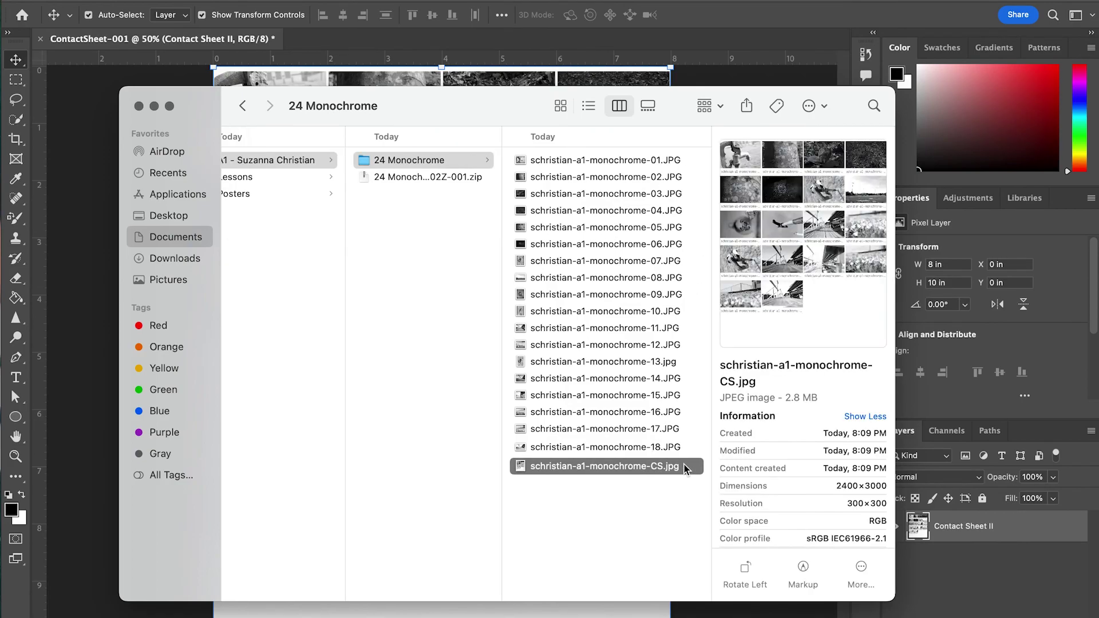